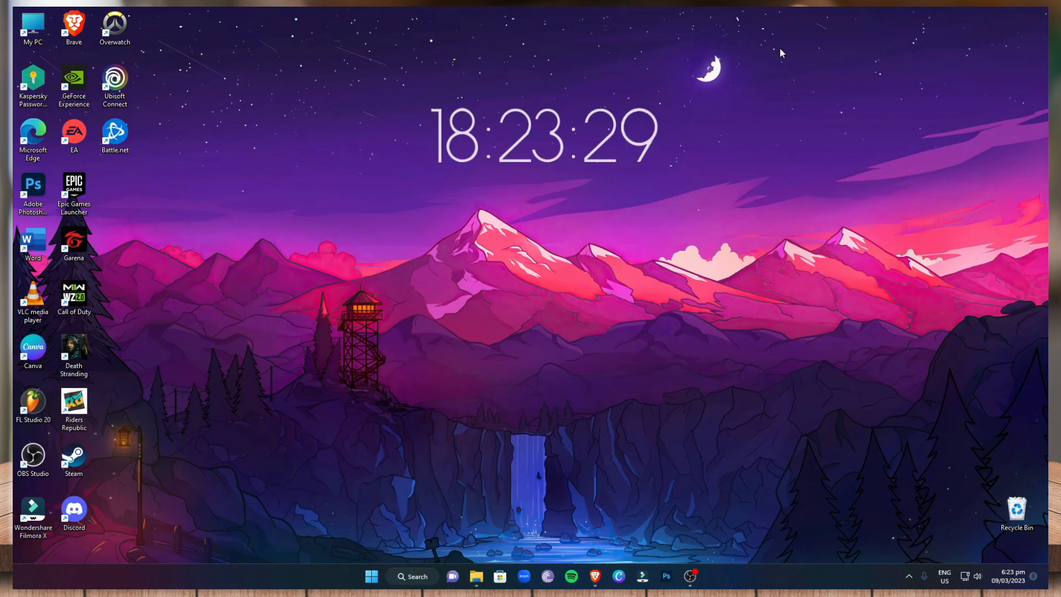
Switch to the browser and examine the photo section of Etsy's Create a listing page
left_click(594, 575)
left_click(312, 14)
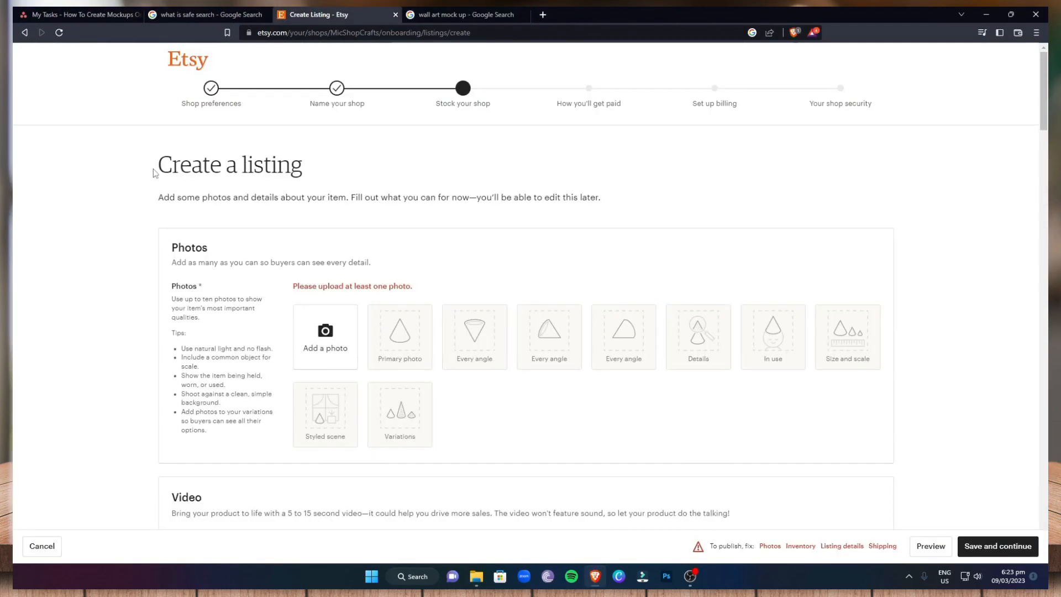
left_click_drag(149, 168, 303, 171)
left_click(335, 331)
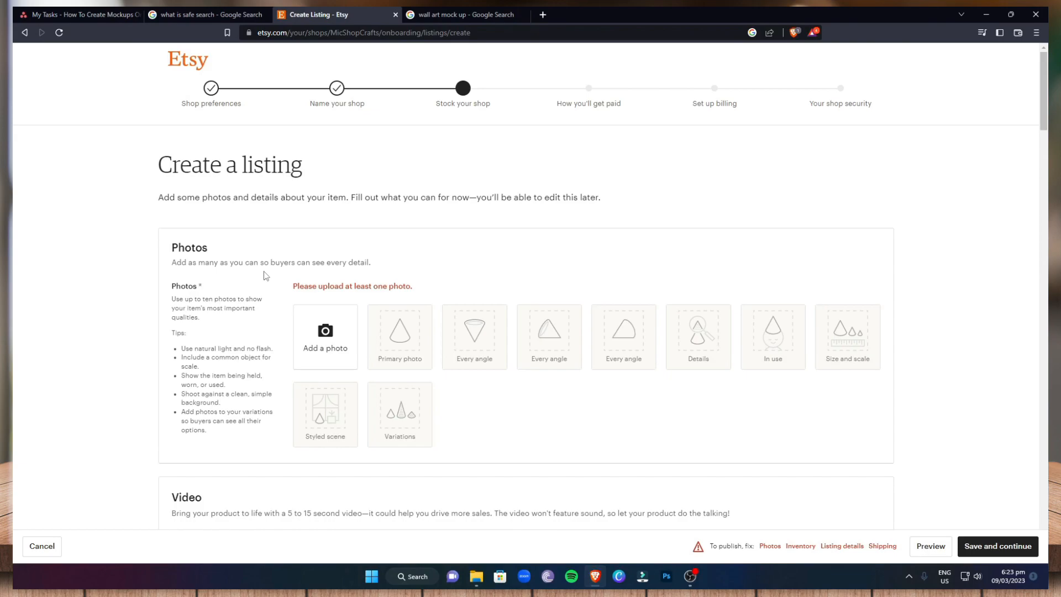
Examine the Google image results for "wall art mock up" for examples of framed art mockups
left_click(443, 14)
scroll(475, 332, "down", 4)
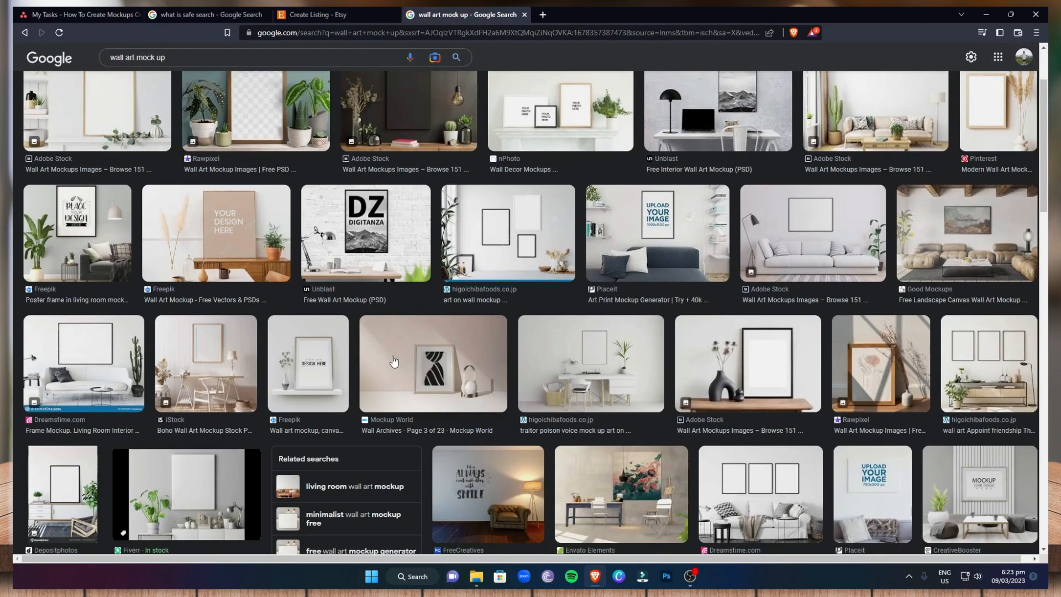
scroll(479, 344, "up", 3)
scroll(480, 344, "up", 1)
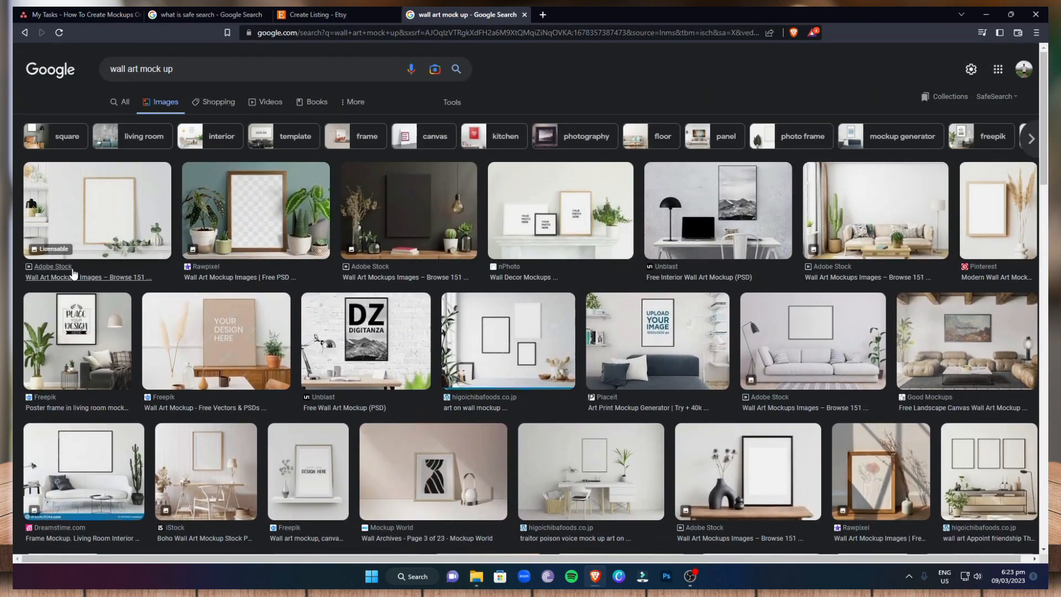
scroll(667, 271, "down", 3)
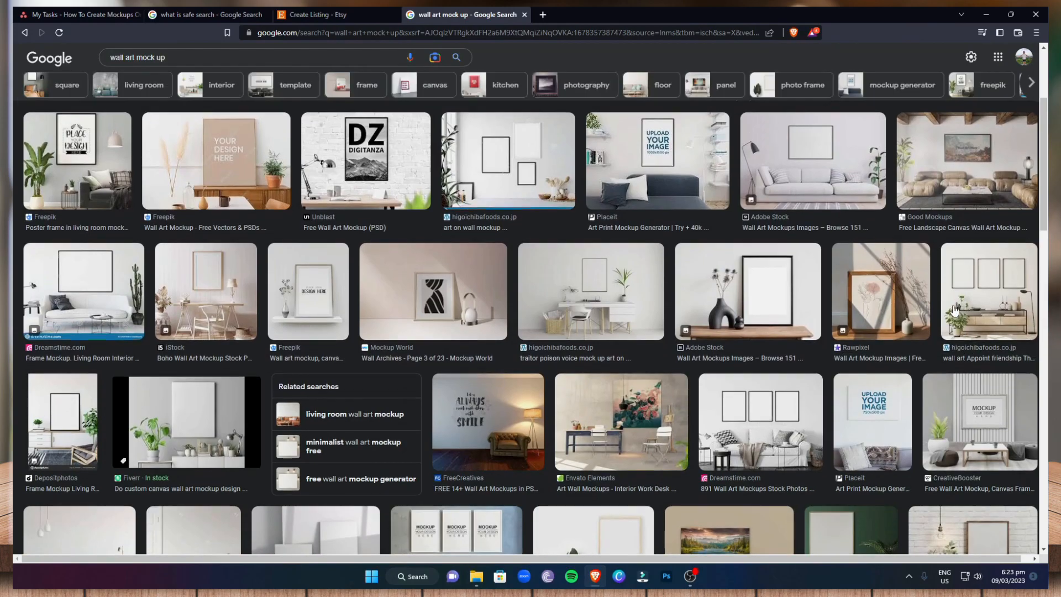
scroll(564, 390, "down", 3)
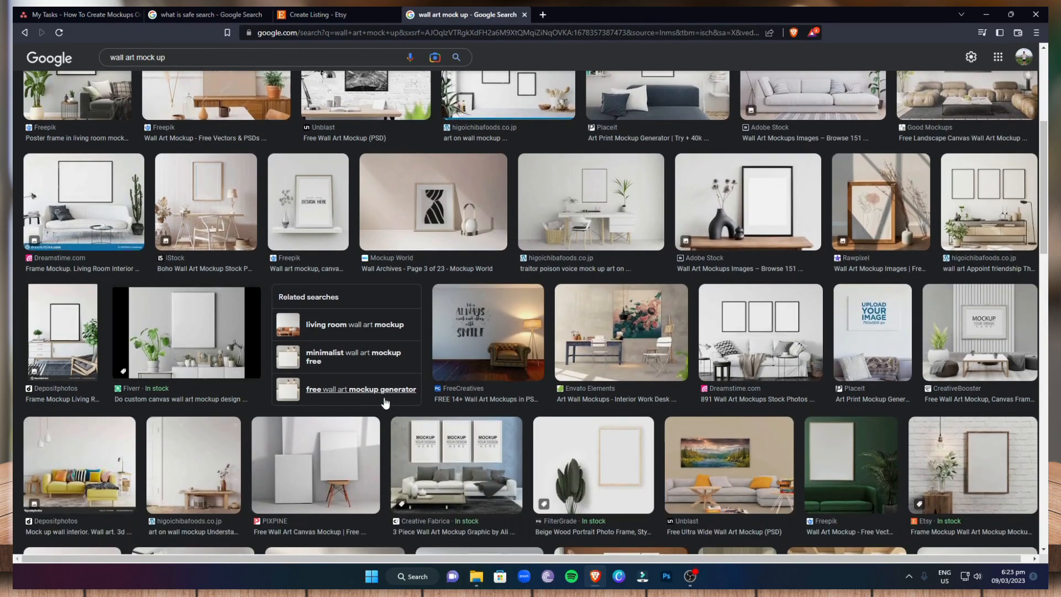
scroll(564, 389, "down", 2)
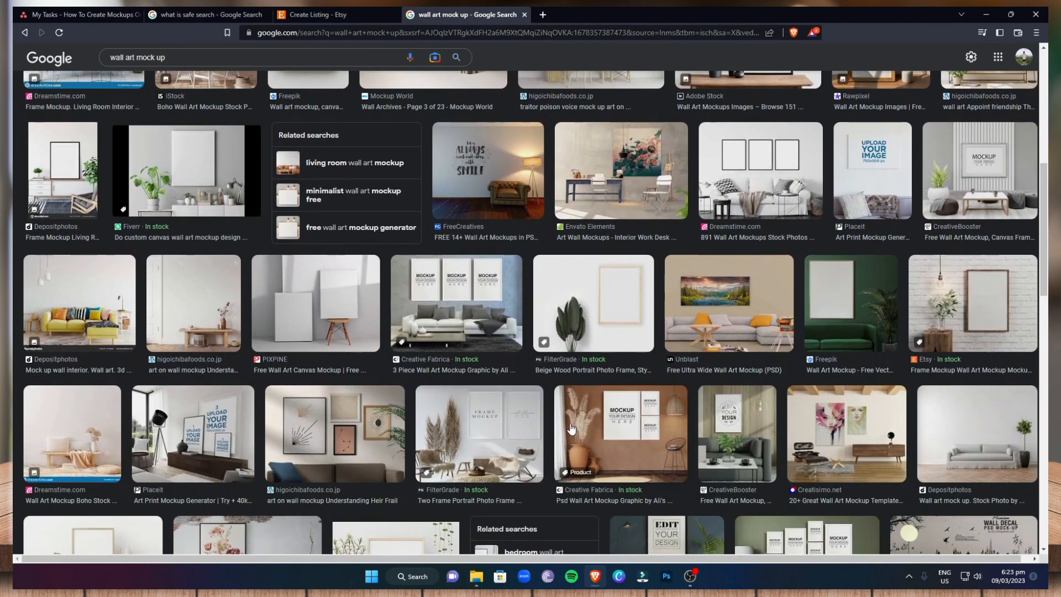
left_click(544, 14)
left_click(527, 27)
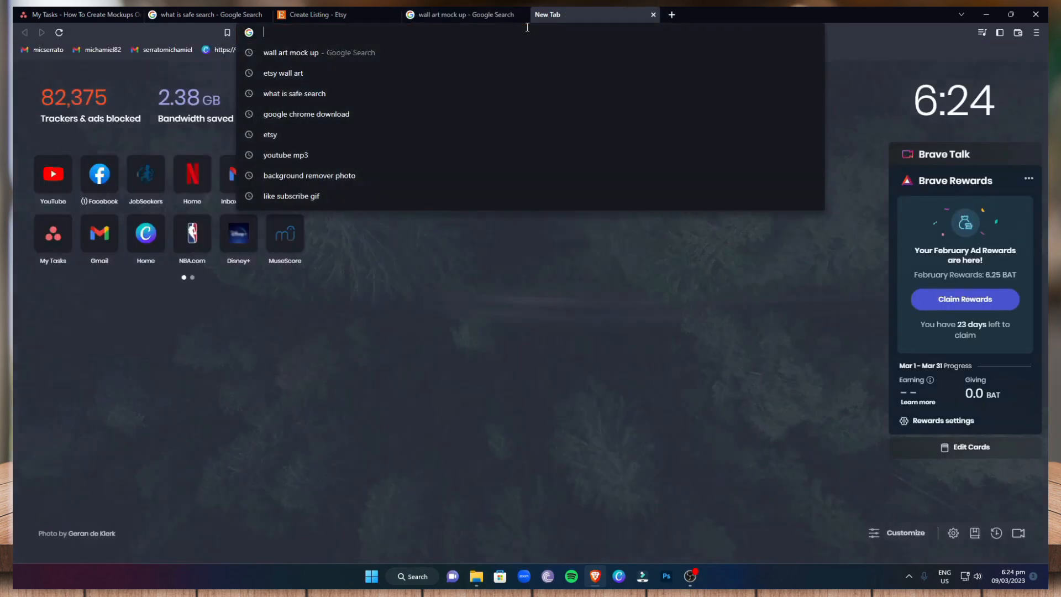
type("www.canva.com")
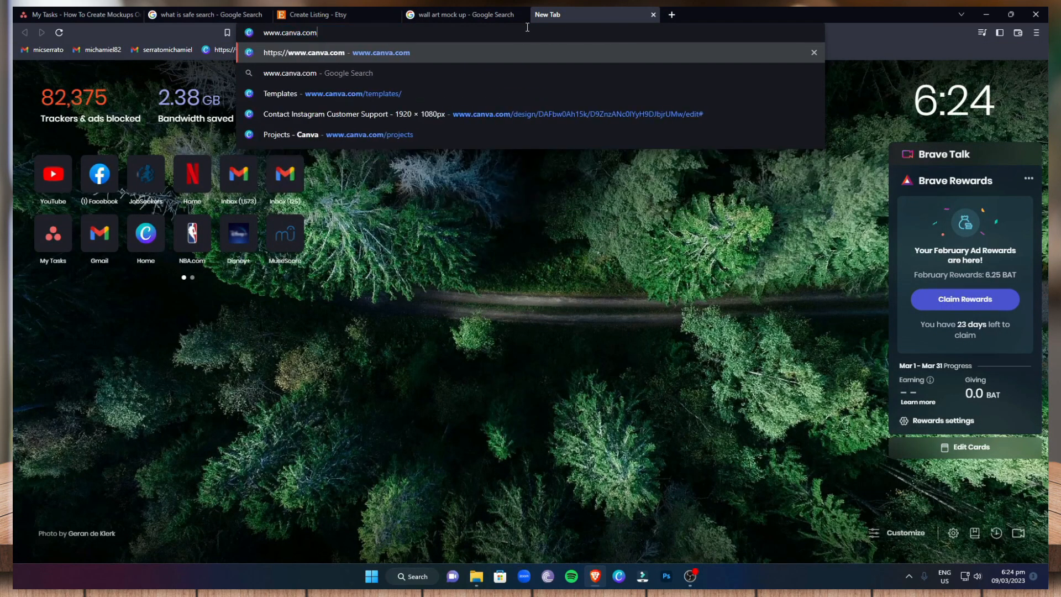
key("Return")
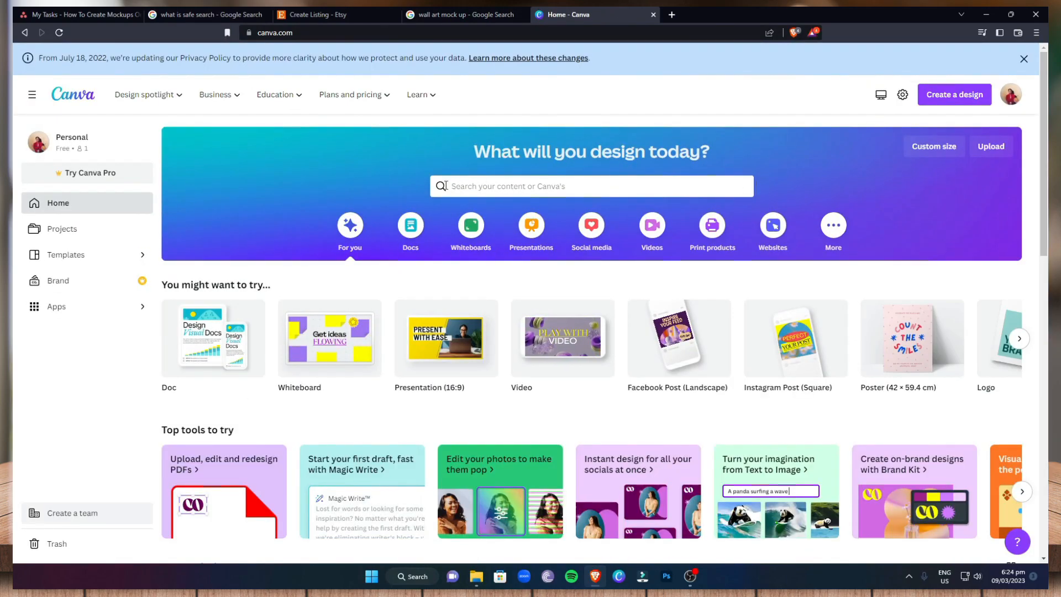
Search Canva's templates for "wall art mock up"
left_click(576, 186)
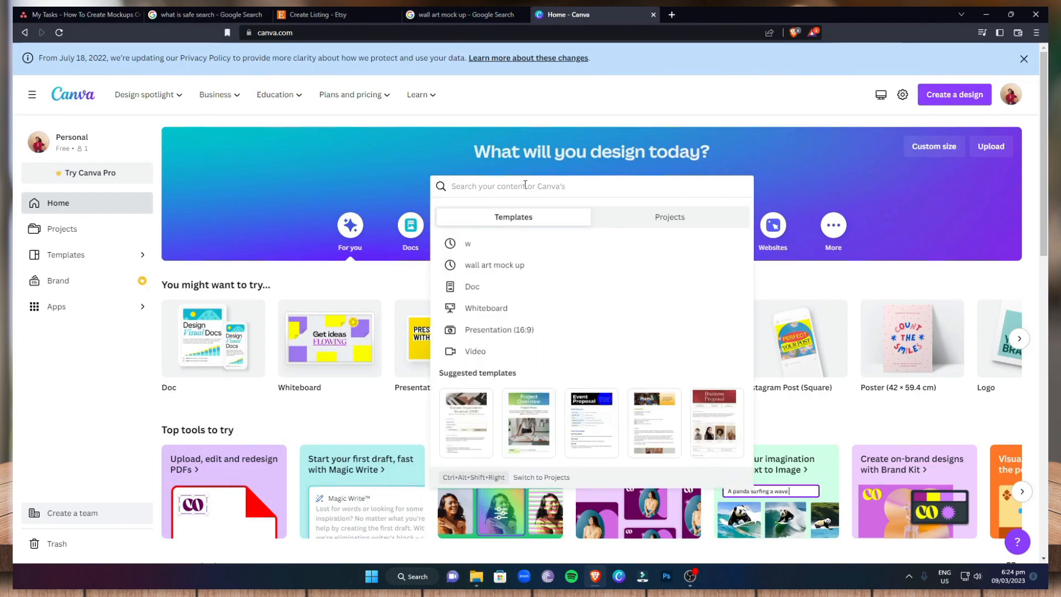
type("wall art mock up")
key("BackSpace")
key("BackSpace")
key("BackSpace")
type("k up")
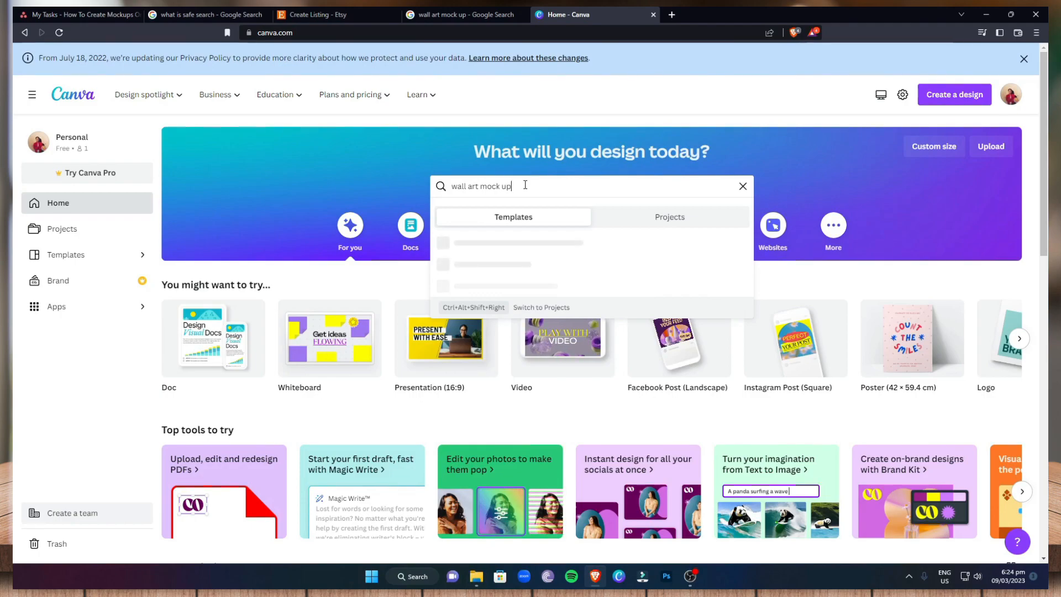
key("Return")
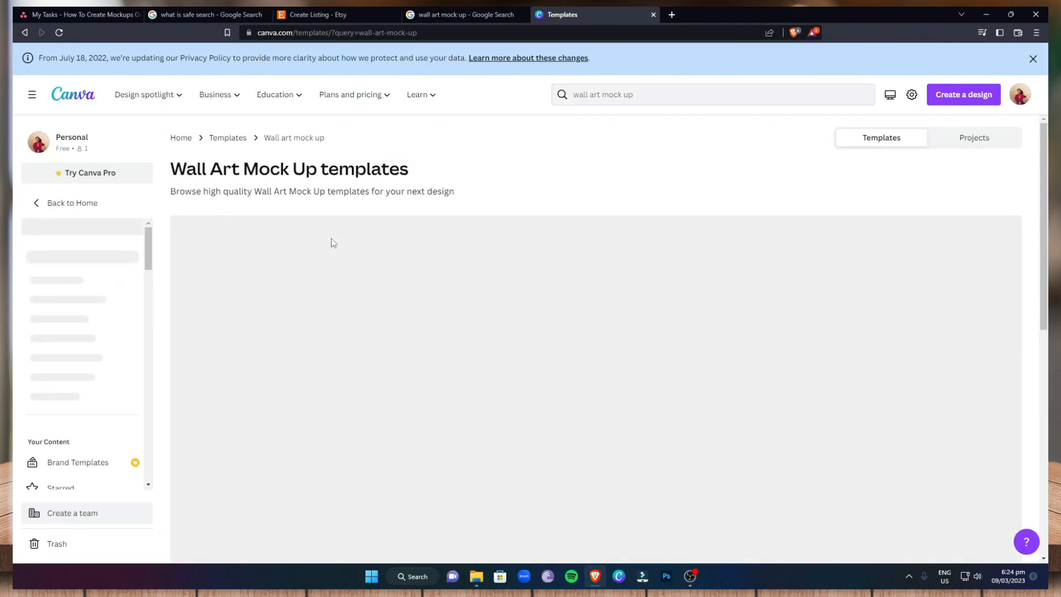
Open the "White Grey Minimalist Wall Art Photo Frame Mockup for Instagram Post" template for customization
scroll(337, 242, "down", 3)
scroll(337, 242, "up", 1)
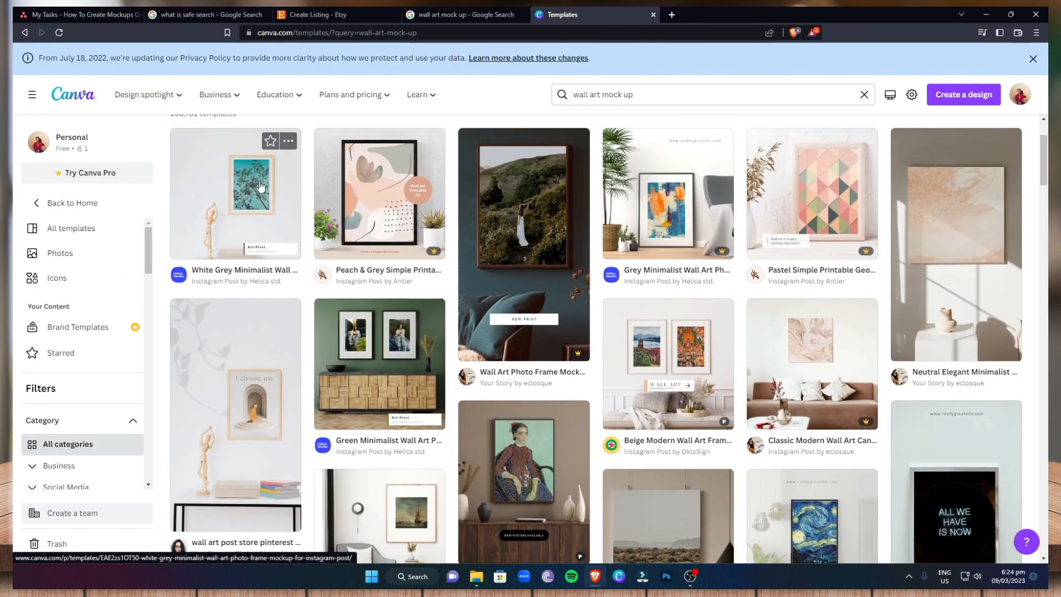
scroll(386, 335, "down", 6)
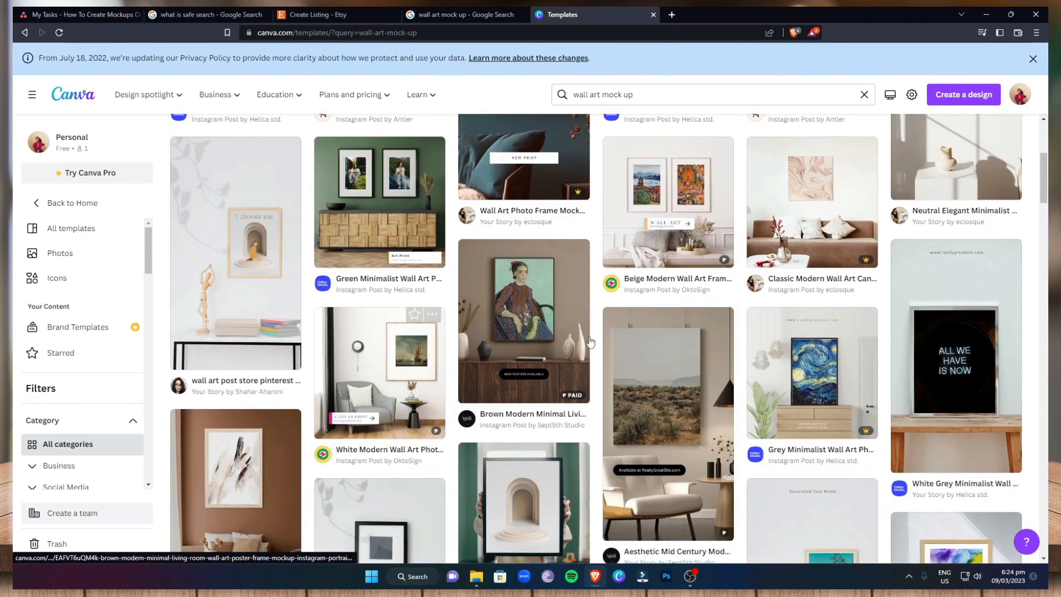
scroll(471, 338, "up", 5)
scroll(472, 338, "up", 3)
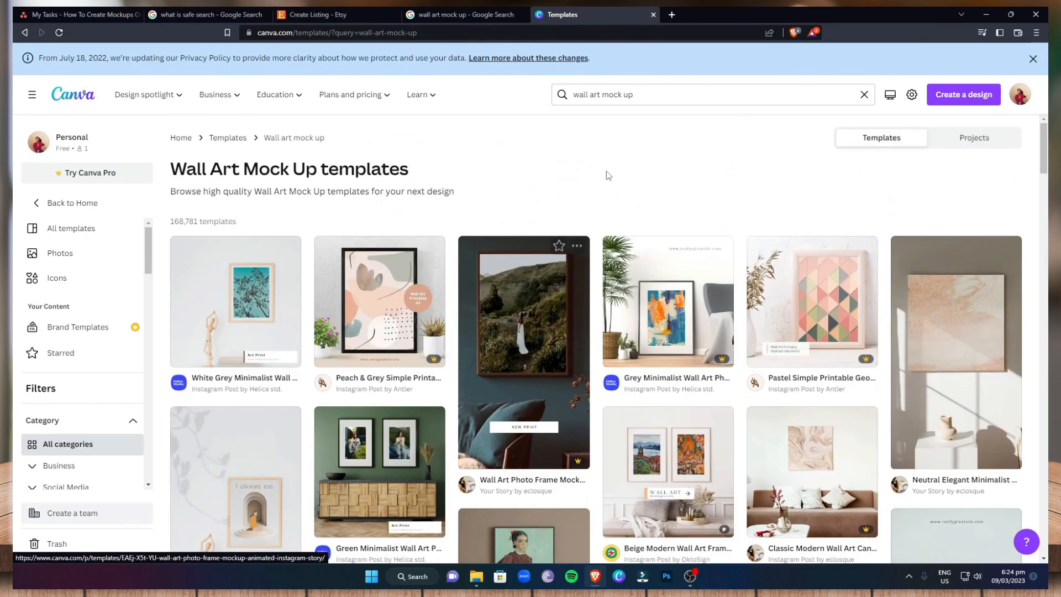
scroll(613, 263, "down", 4)
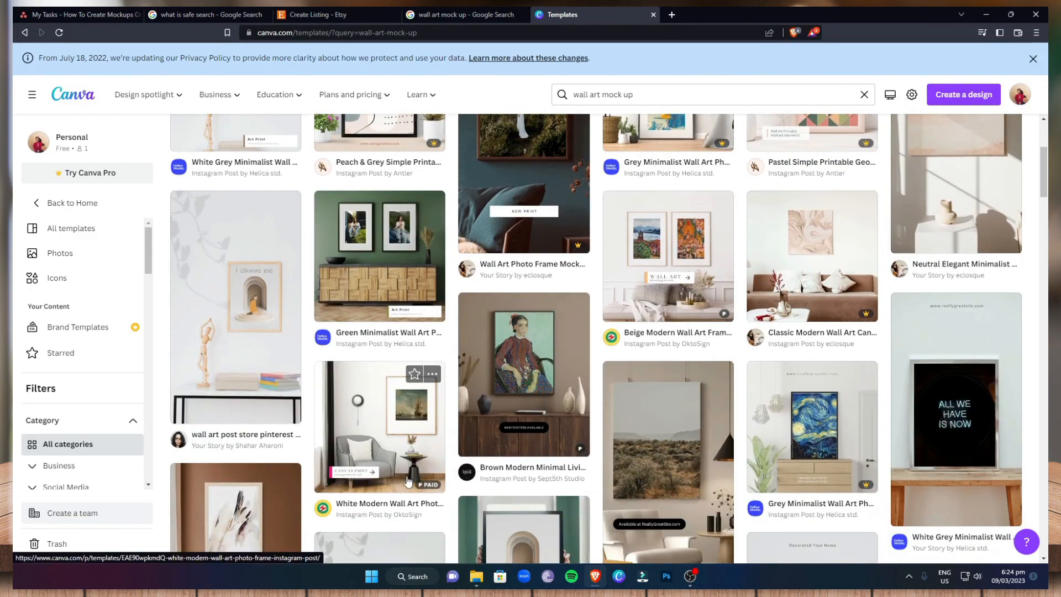
scroll(465, 467, "down", 3)
scroll(464, 467, "up", 7)
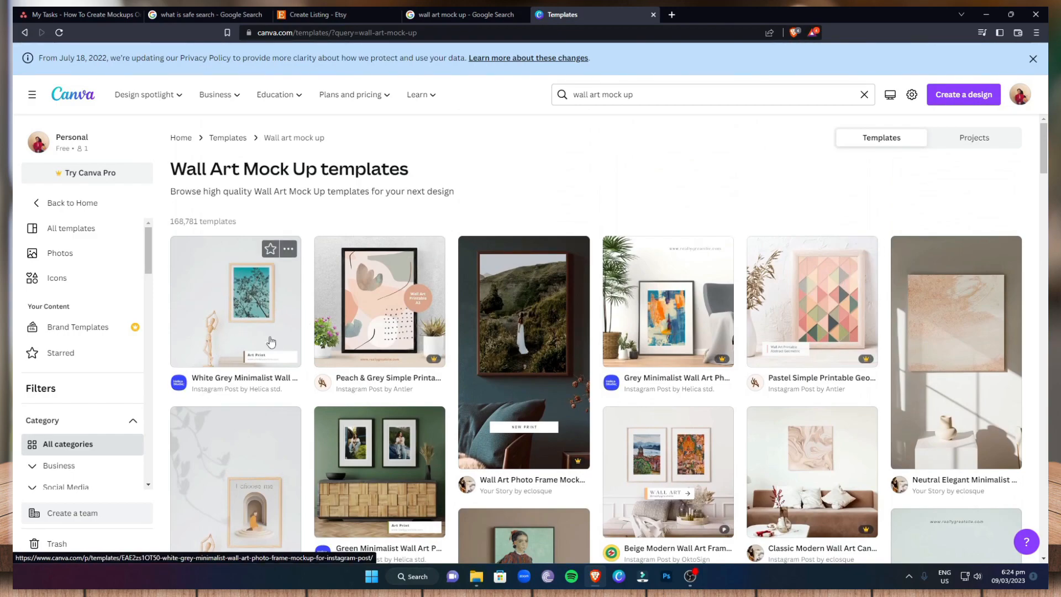
left_click(266, 300)
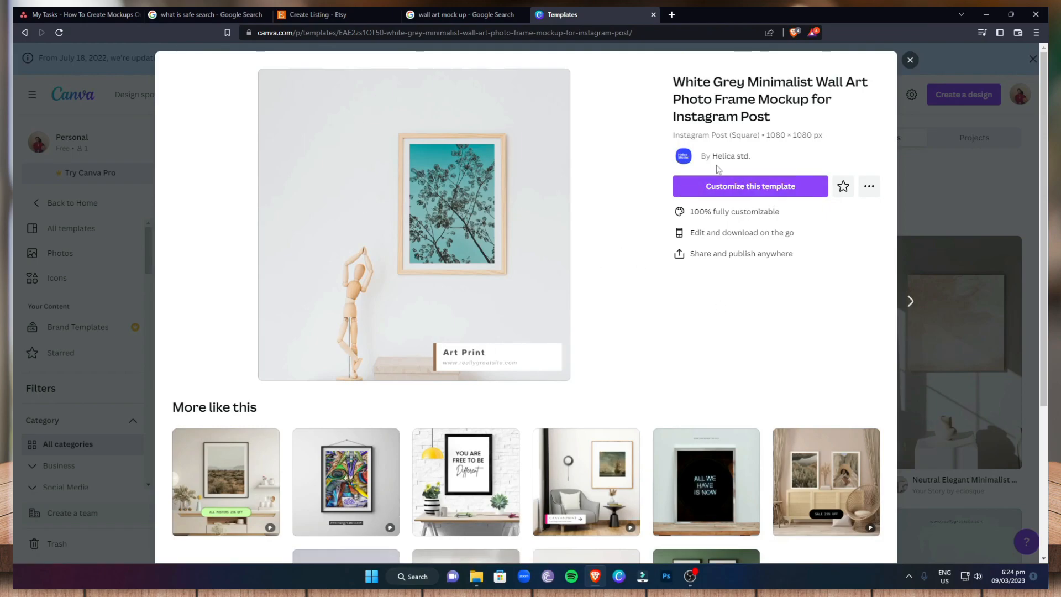
left_click(747, 188)
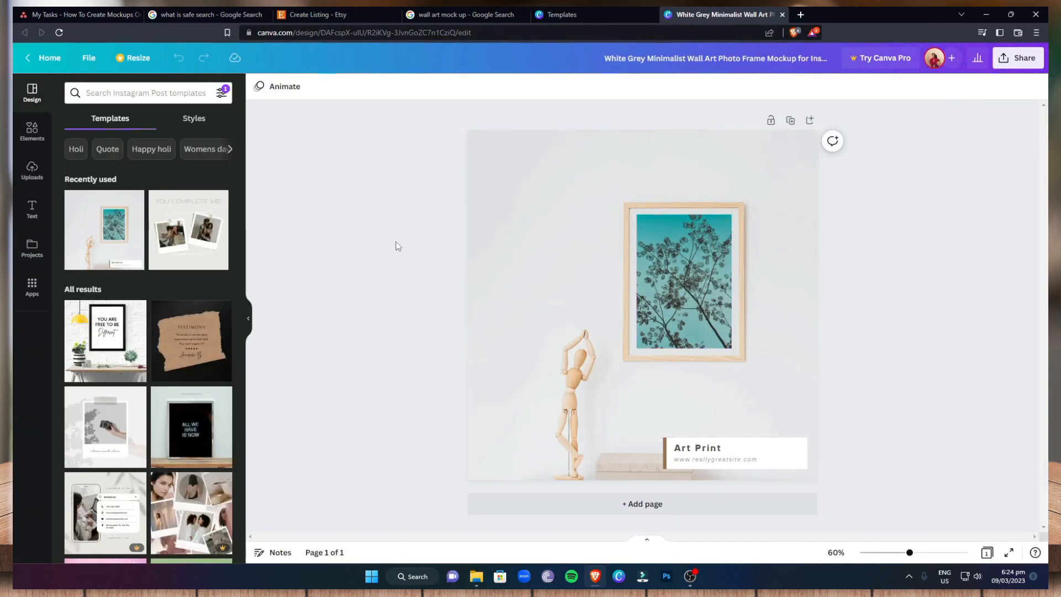
Upload the image Brewed Blessings.jpg from the Projects folder to the Canva uploads
left_click(33, 170)
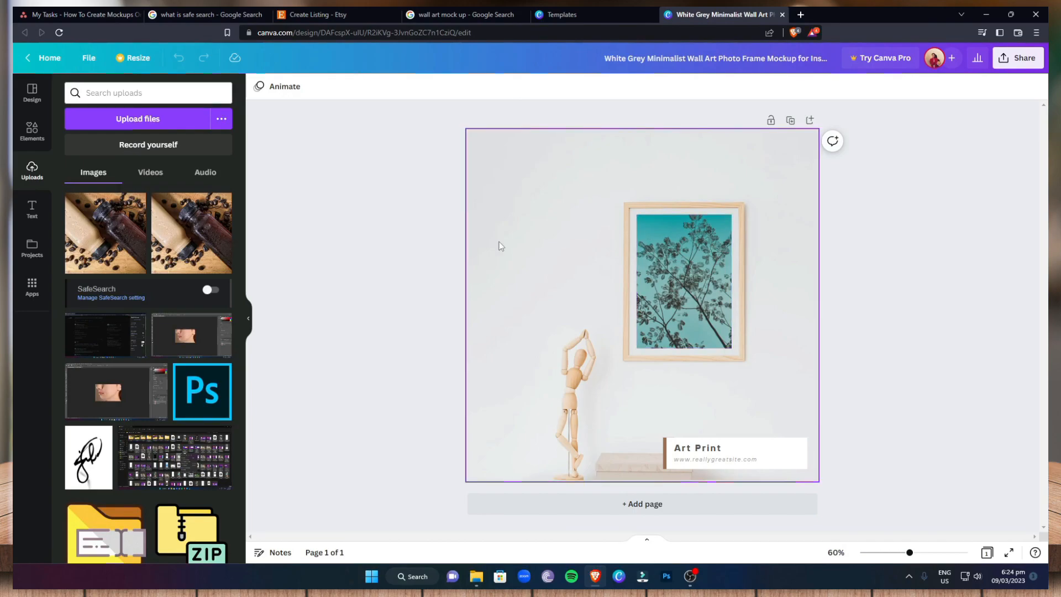
left_click(147, 121)
scroll(219, 239, "down", 2)
scroll(217, 210, "up", 1)
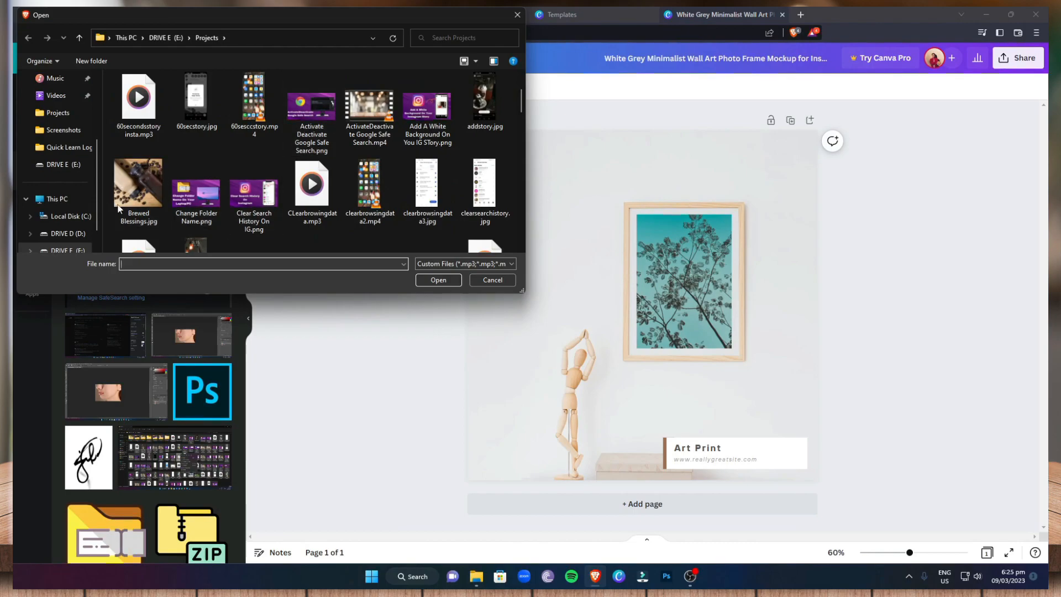
left_click(144, 184)
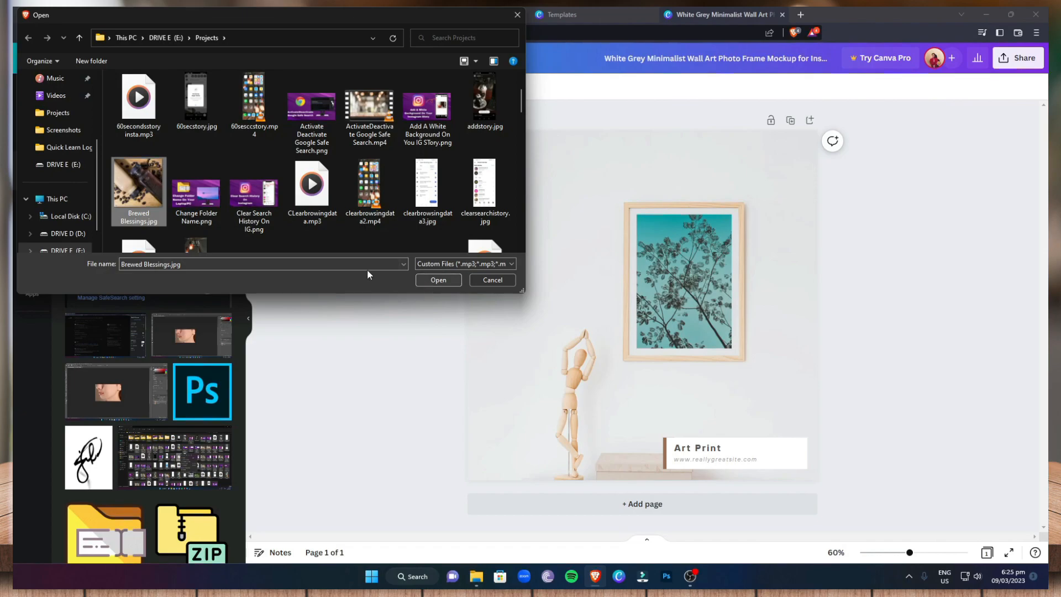
left_click(442, 282)
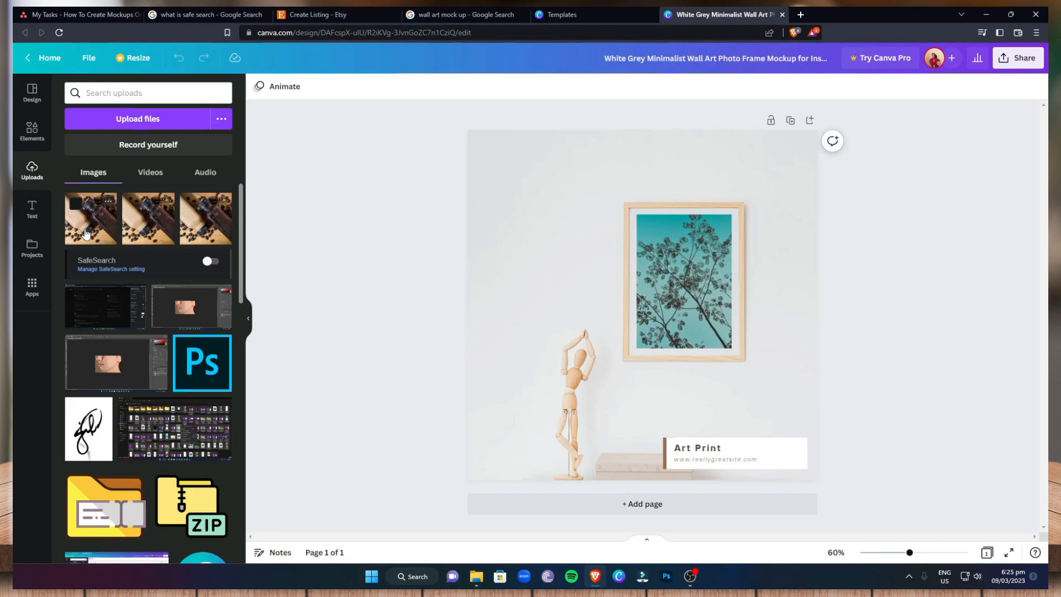
Place the newly uploaded coffee bottle image inside the wall picture frame, then enlarge it slightly and recentre it there
left_click(84, 230)
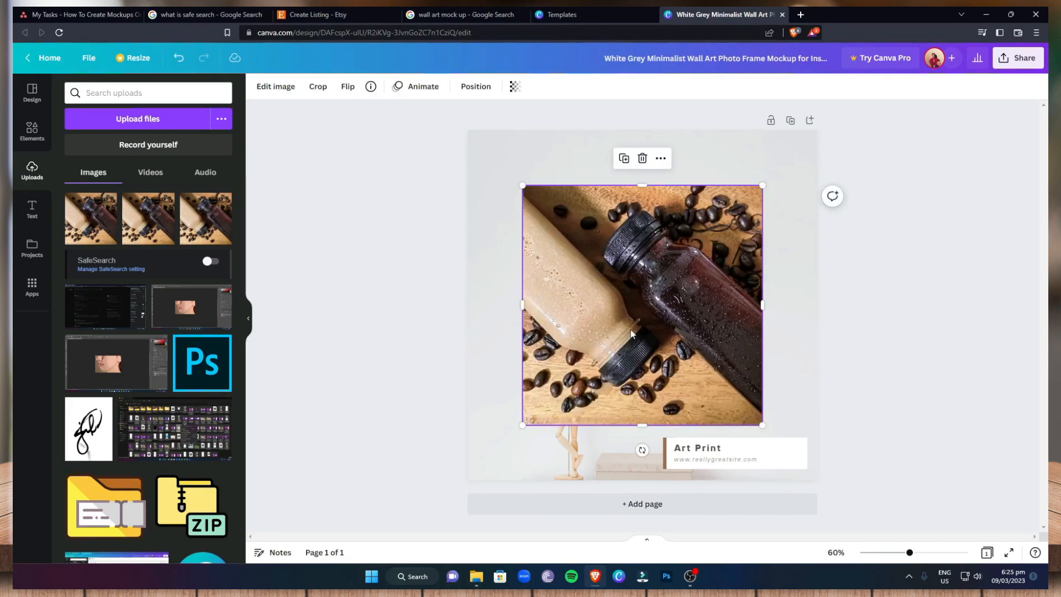
left_click_drag(622, 325, 639, 321)
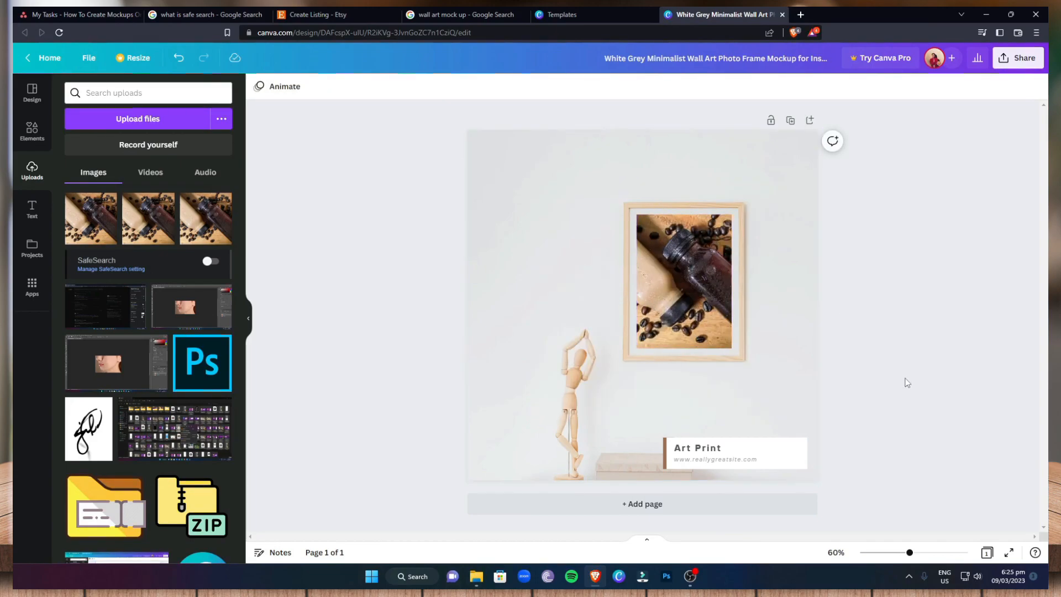
left_click(691, 257)
left_click_drag(731, 349, 735, 352)
left_click_drag(694, 313, 692, 308)
left_click(934, 317)
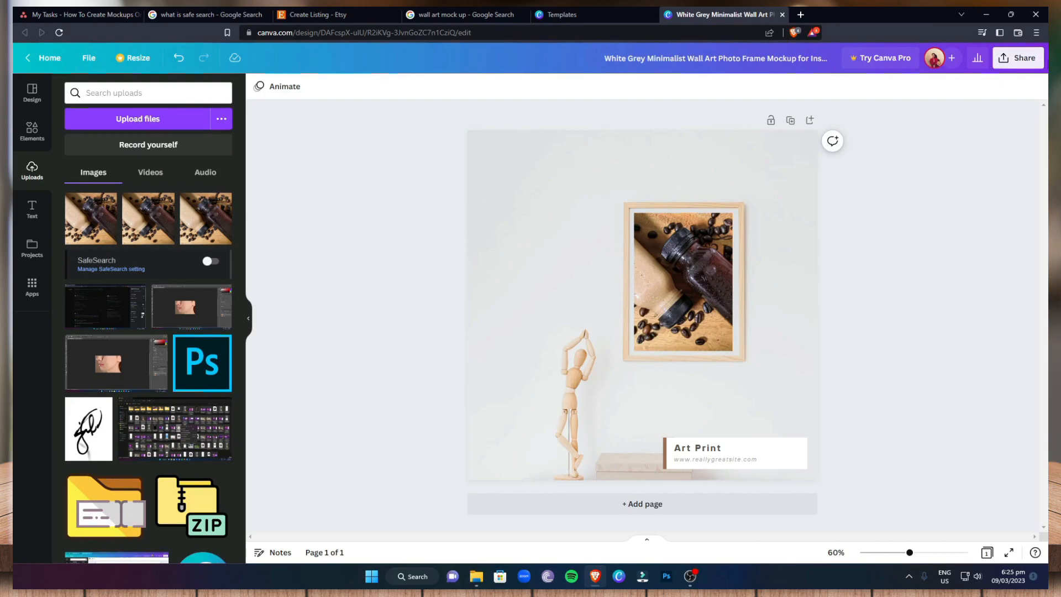
Download the mockup as a PNG and save it to the Desktop under the suggested file name
left_click(1014, 59)
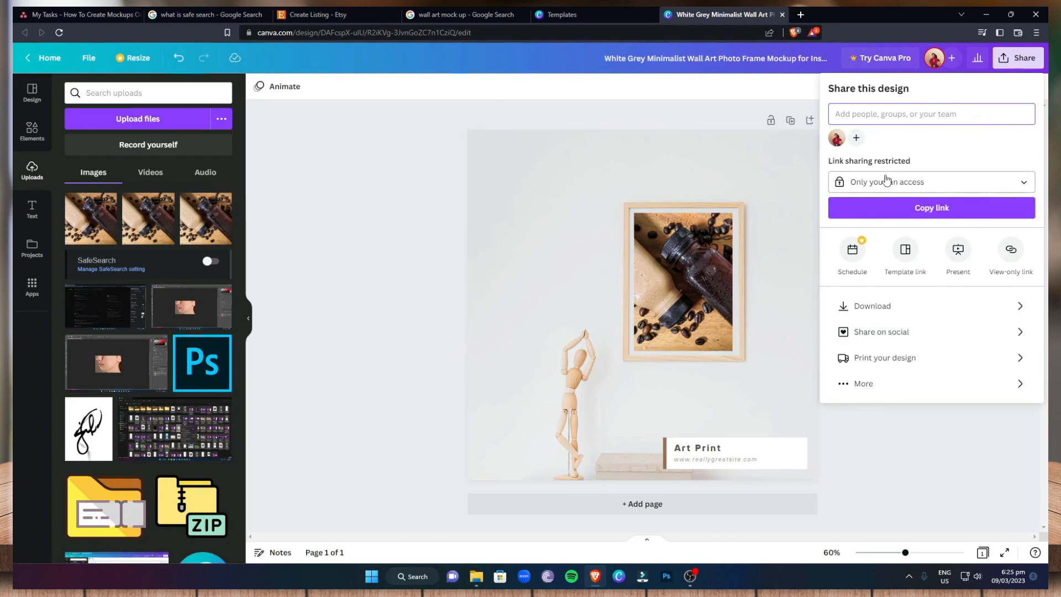
left_click(906, 308)
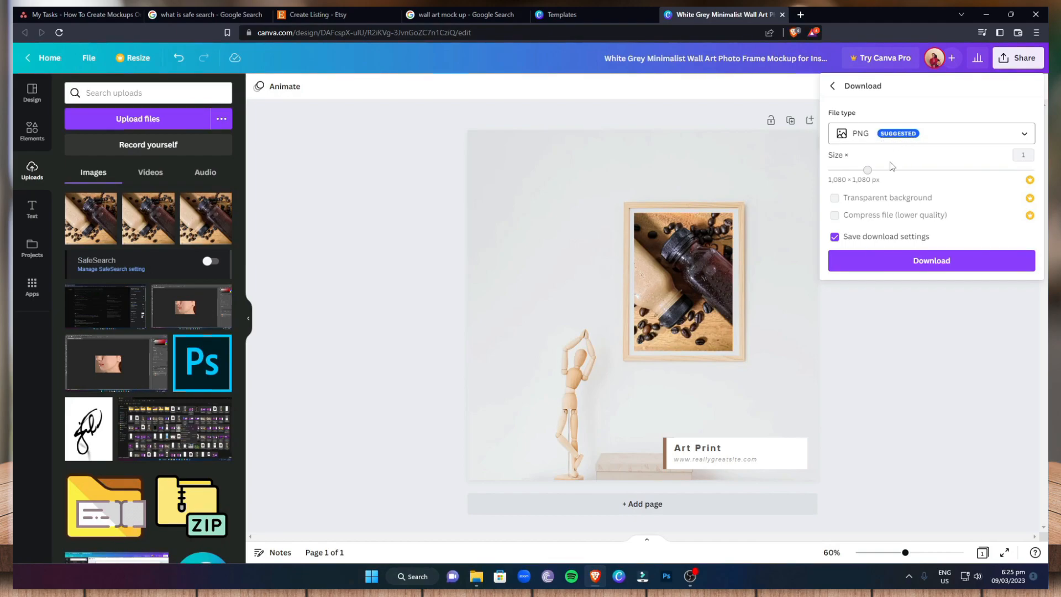
left_click(934, 263)
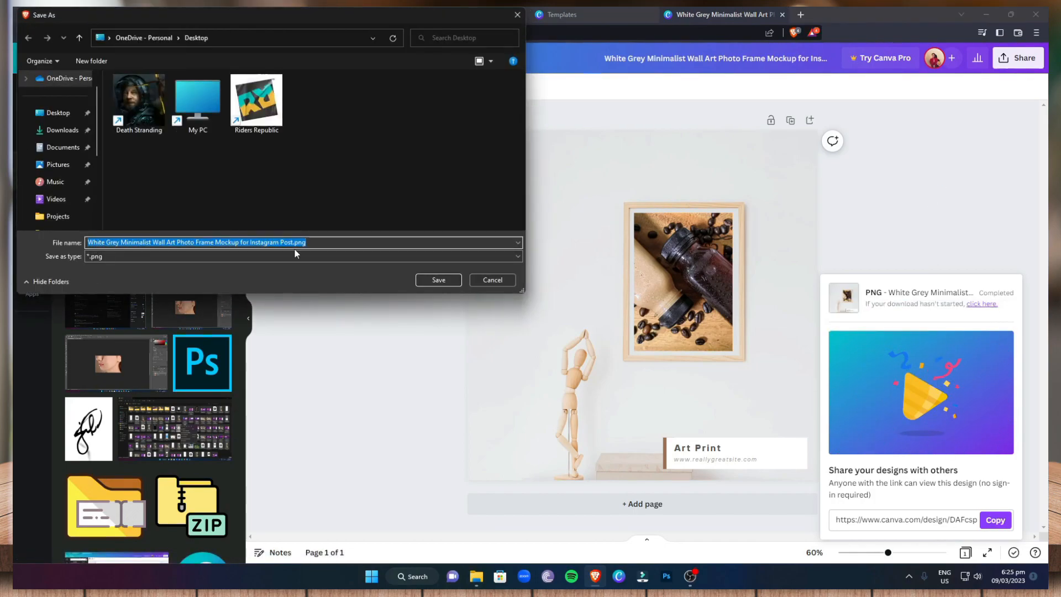
left_click(438, 281)
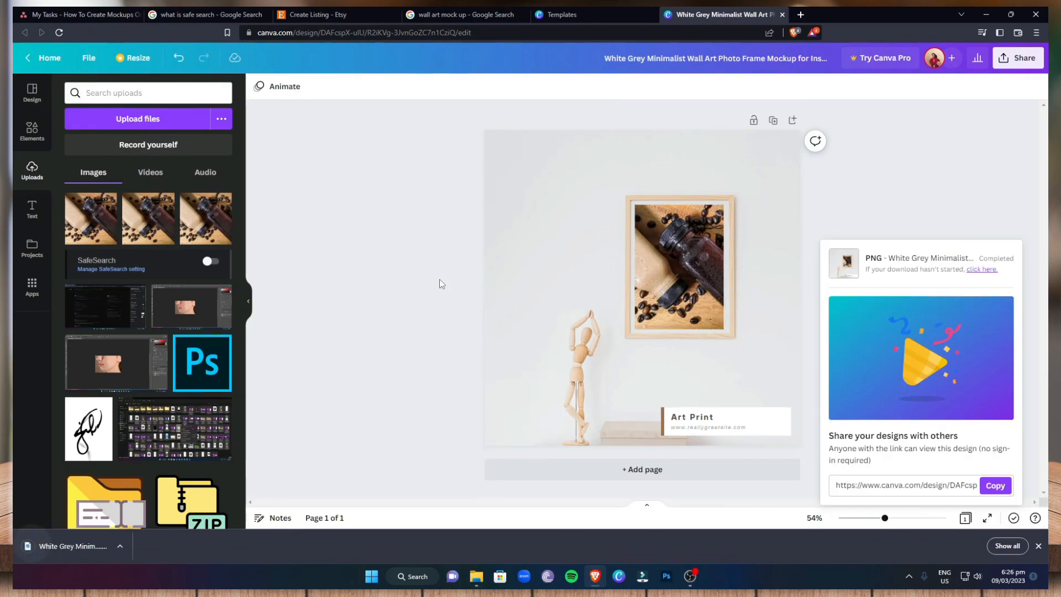
View the downloaded mockup image in the photo viewer, then minimize the viewer
left_click(128, 547)
left_click(149, 488)
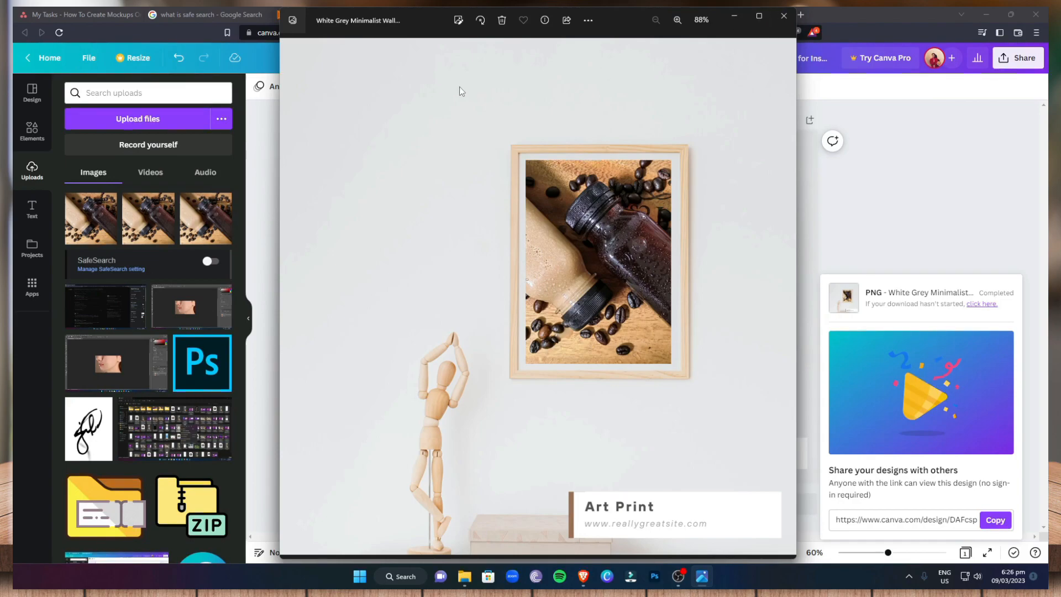
left_click(738, 17)
Switch to the Etsy listing page and add White Grey Minimalist Wall Art Photo Frame Mockup for Instagram Post.png from the Desktop as a listing photo
left_click(315, 15)
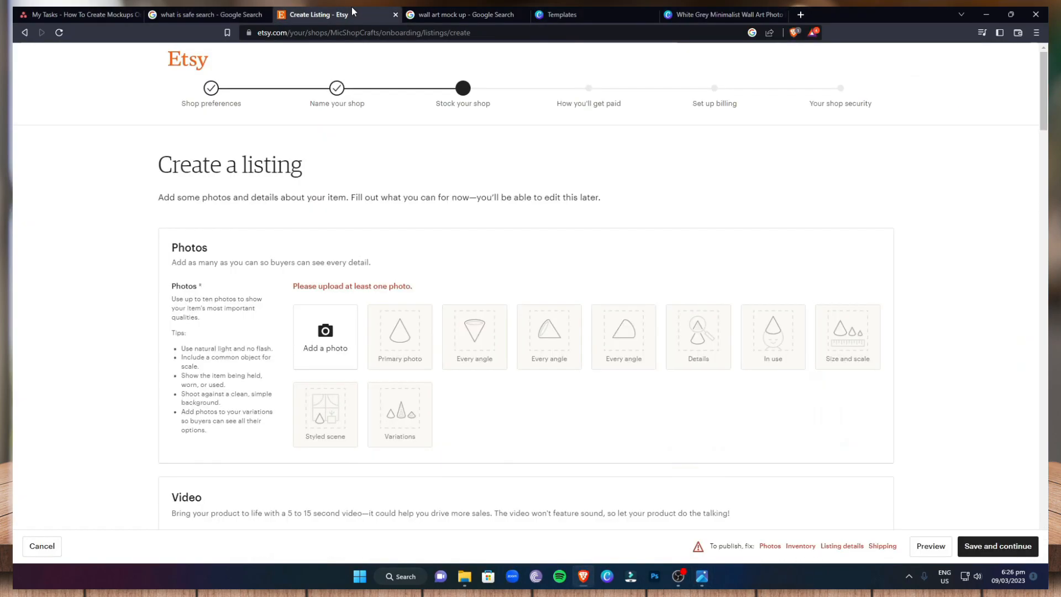
left_click(337, 340)
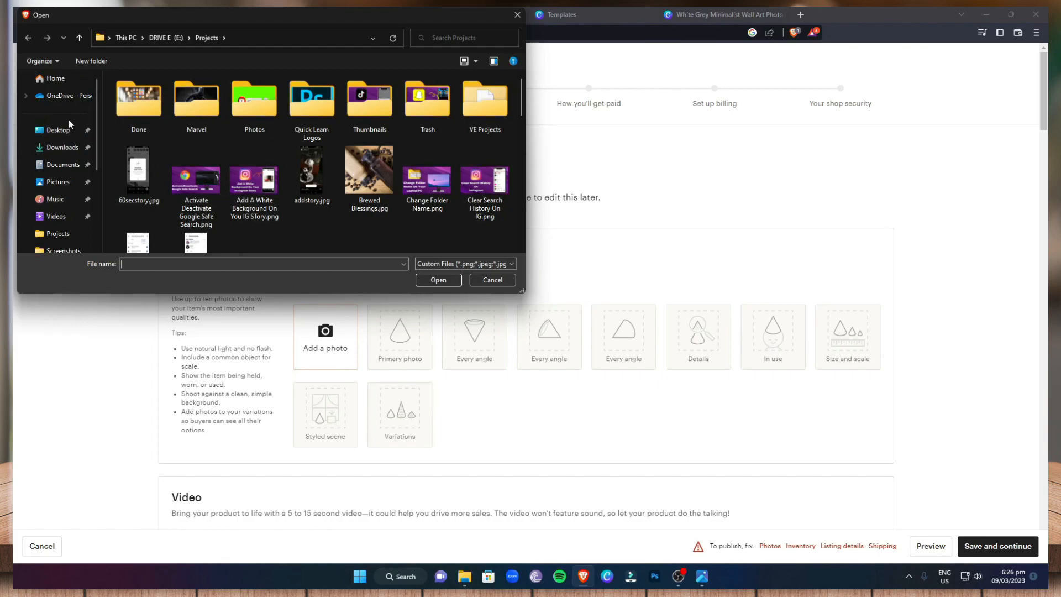
left_click(70, 130)
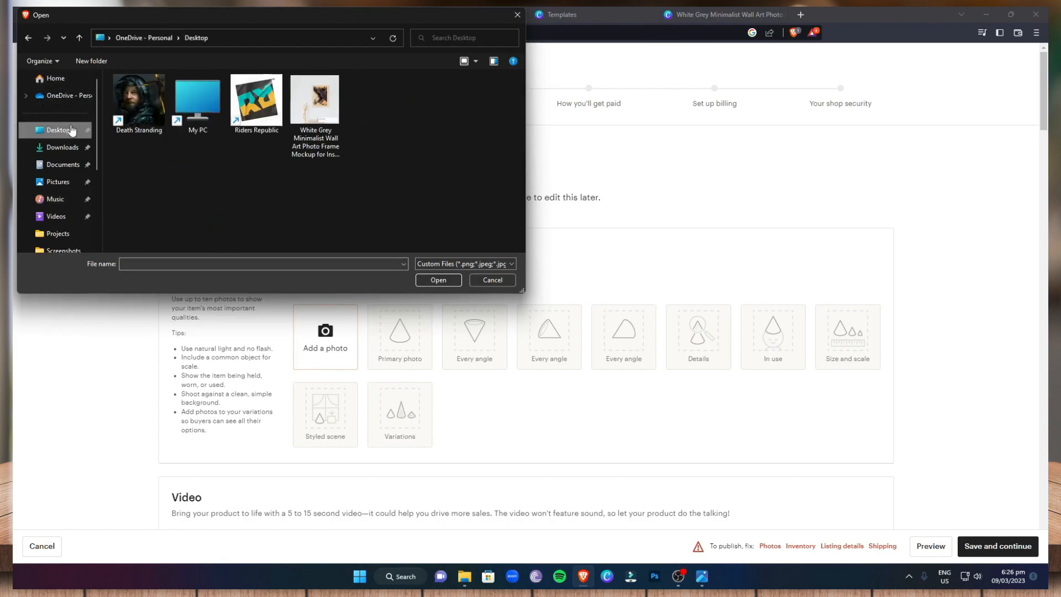
left_click(332, 107)
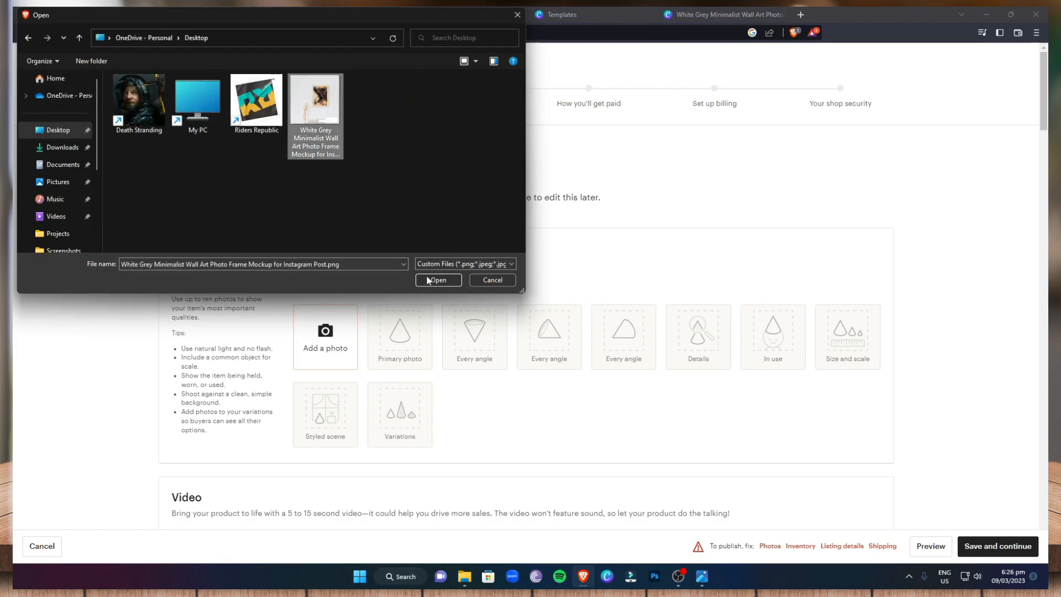
left_click(429, 280)
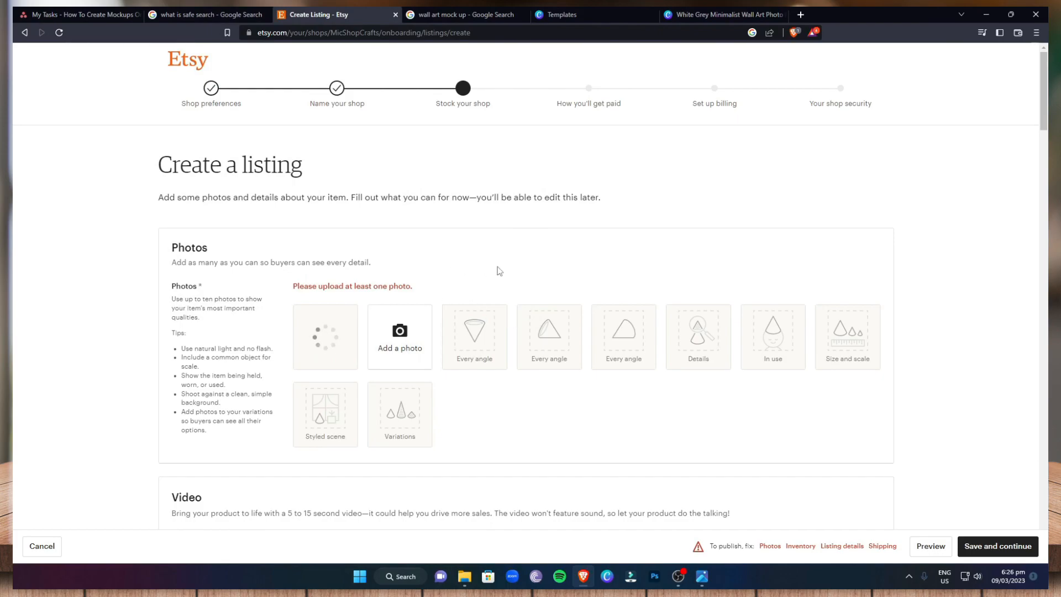
Review the listing form from photos and video through listing details, pricing, shipping and returns, then return to the photos section
scroll(499, 273, "down", 4)
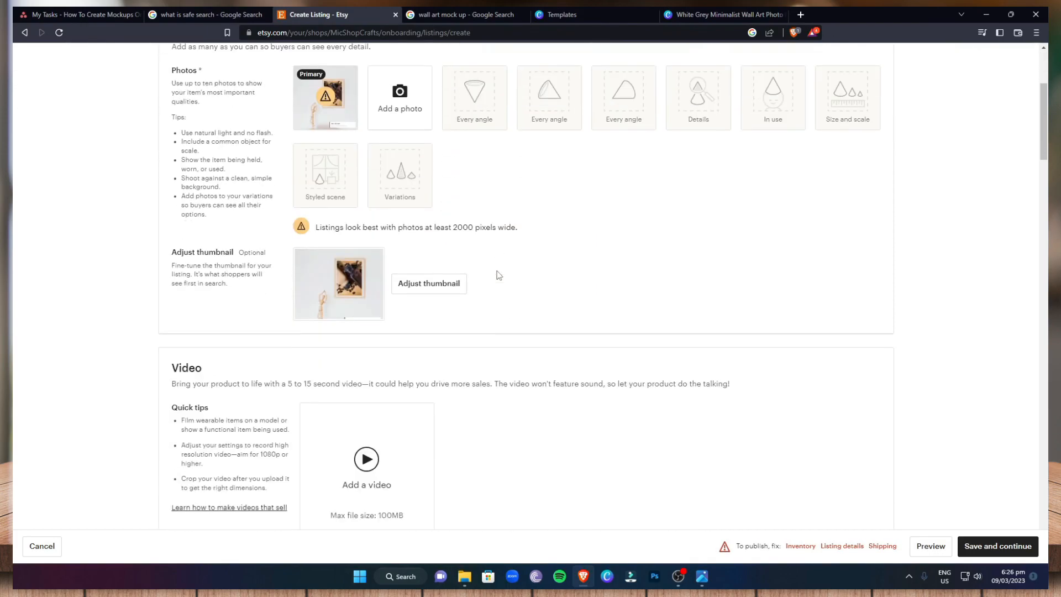
scroll(497, 282, "down", 2)
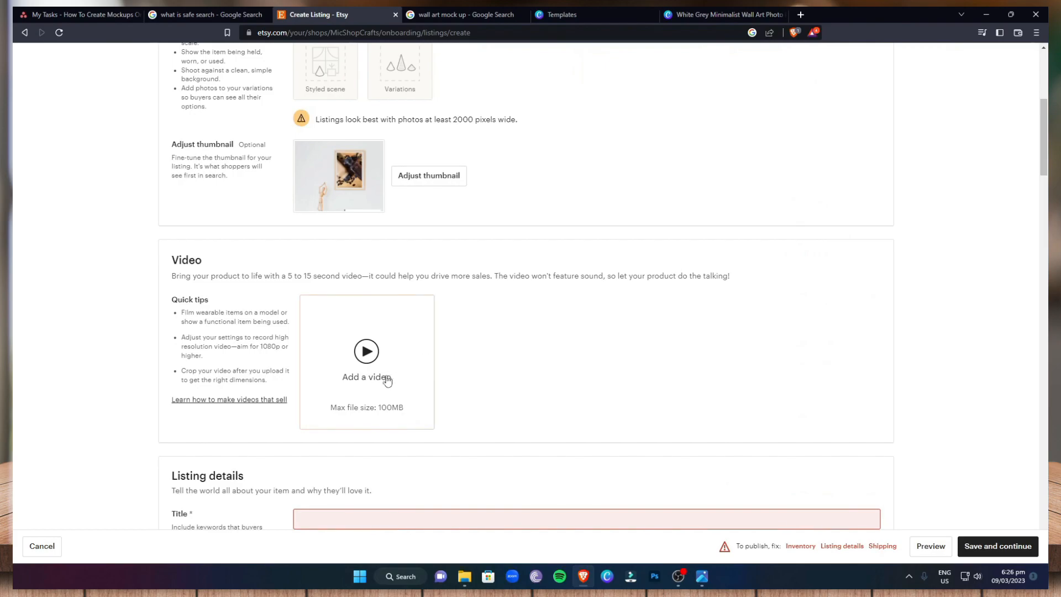
scroll(392, 370, "down", 6)
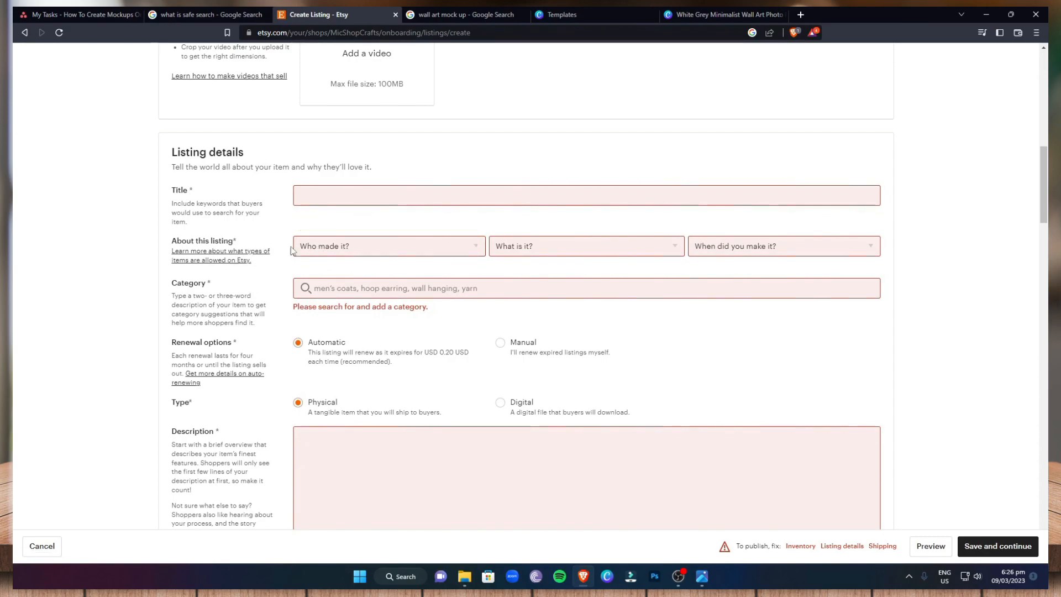
scroll(332, 238, "up", 9)
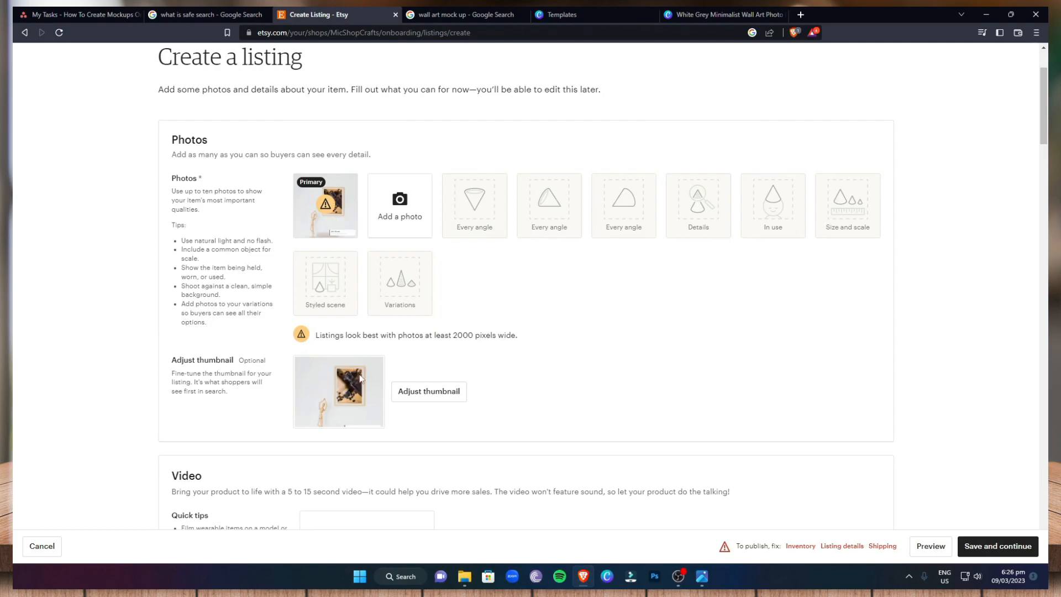
scroll(371, 399, "down", 8)
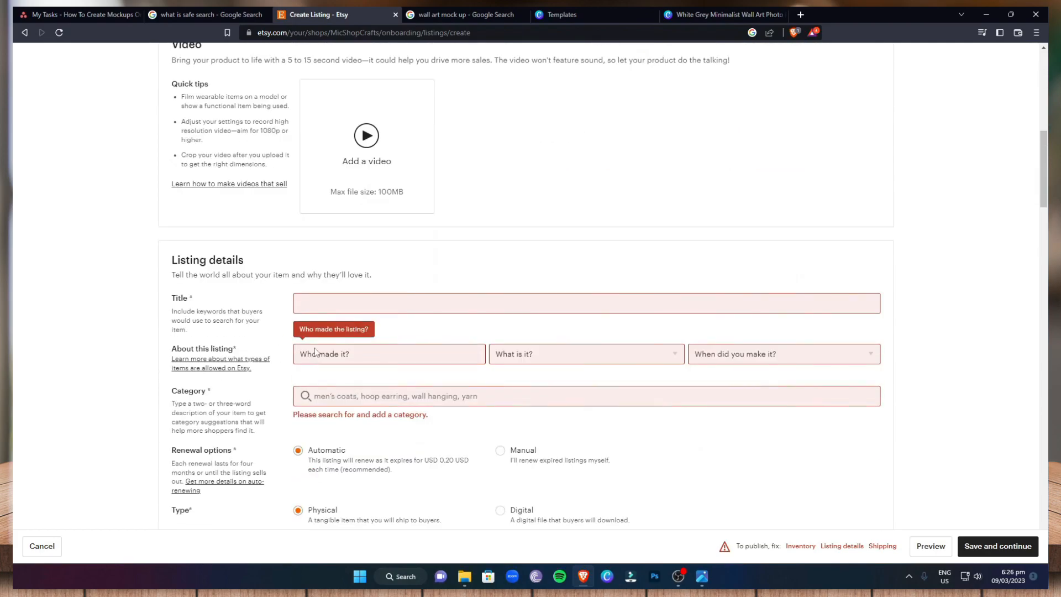
scroll(417, 398, "down", 3)
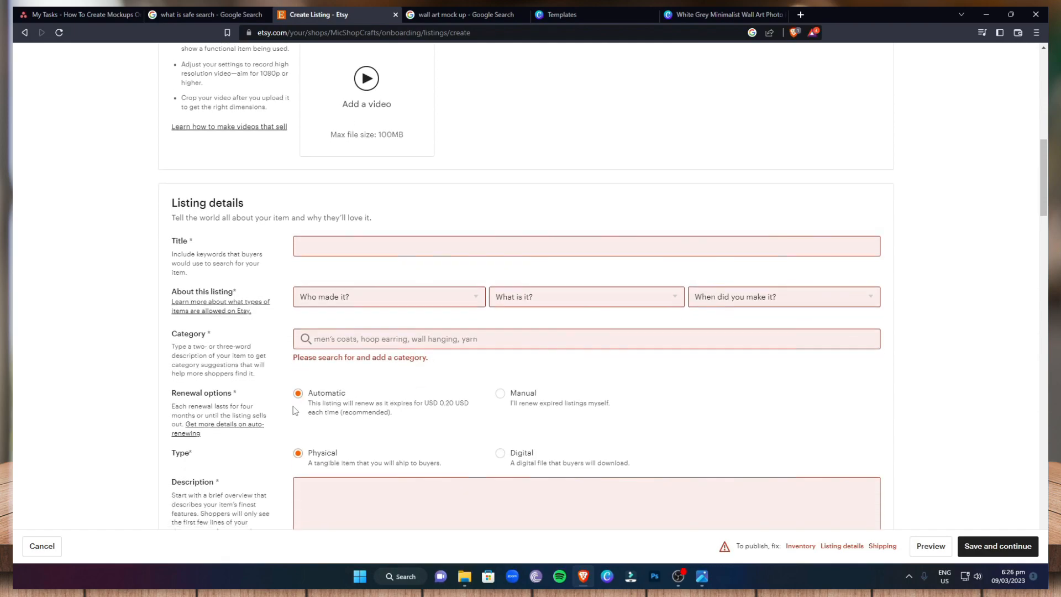
scroll(386, 370, "down", 10)
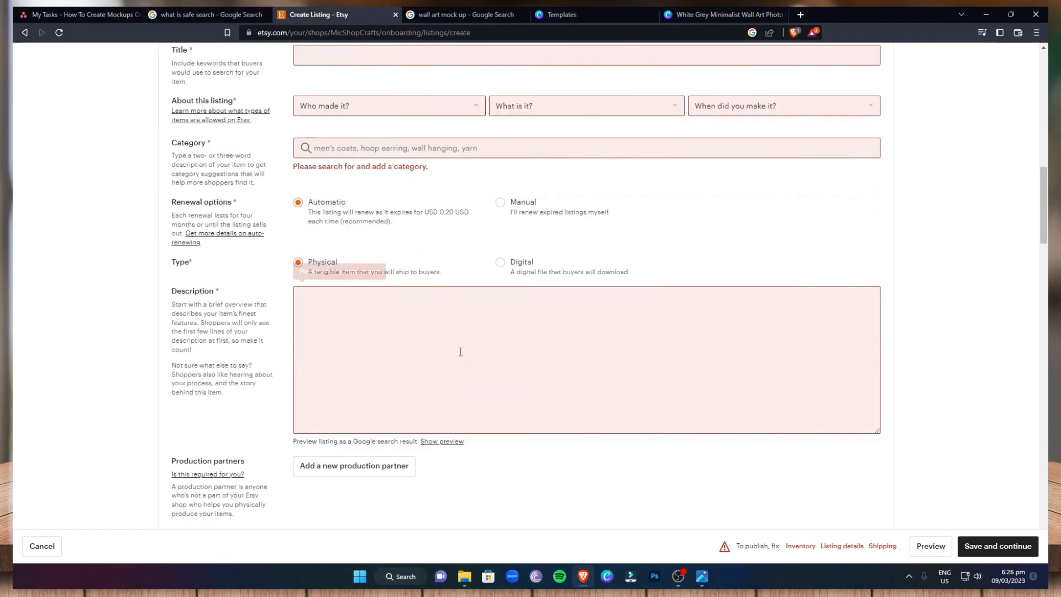
scroll(452, 344, "down", 15)
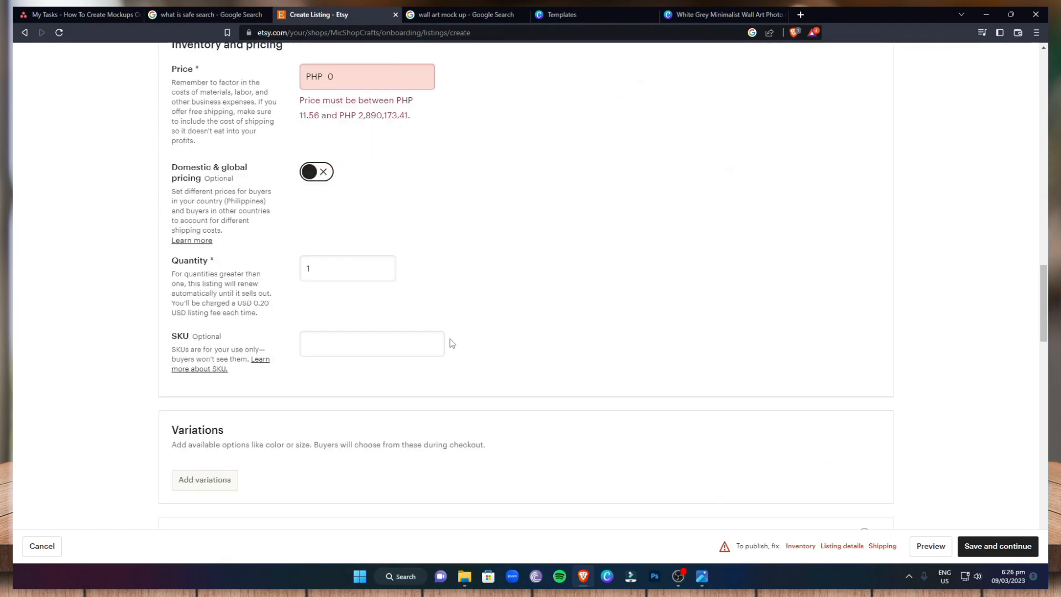
scroll(612, 352, "down", 10)
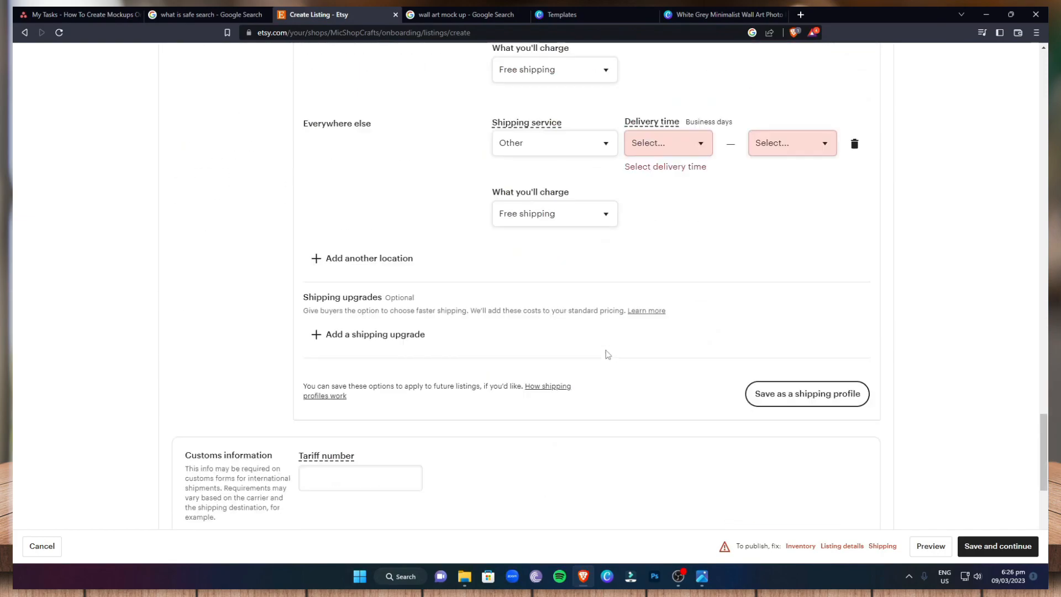
scroll(668, 358, "down", 2)
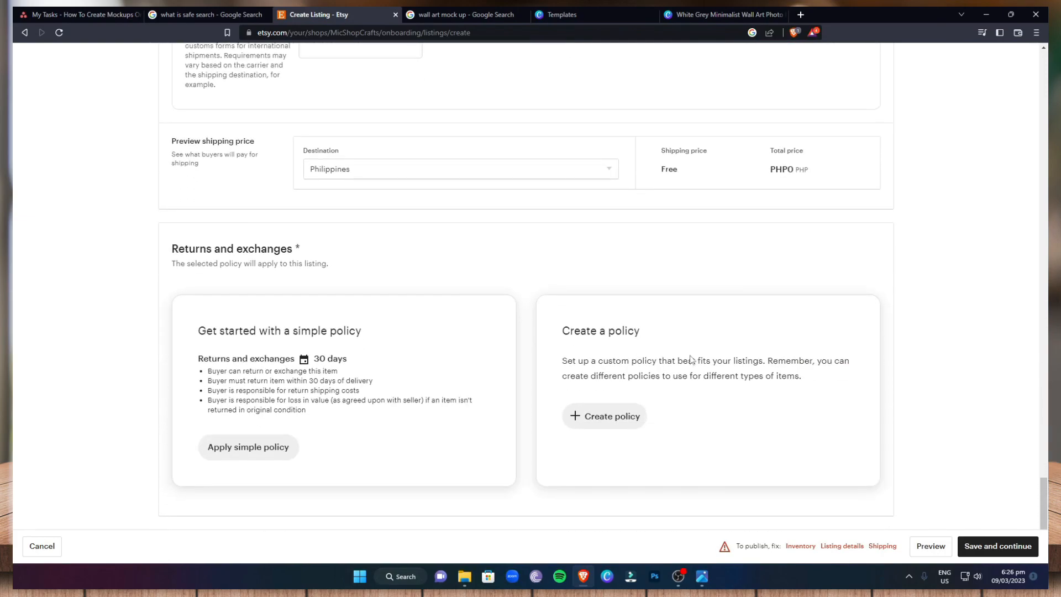
scroll(1027, 376, "up", 10)
scroll(996, 147, "up", 15)
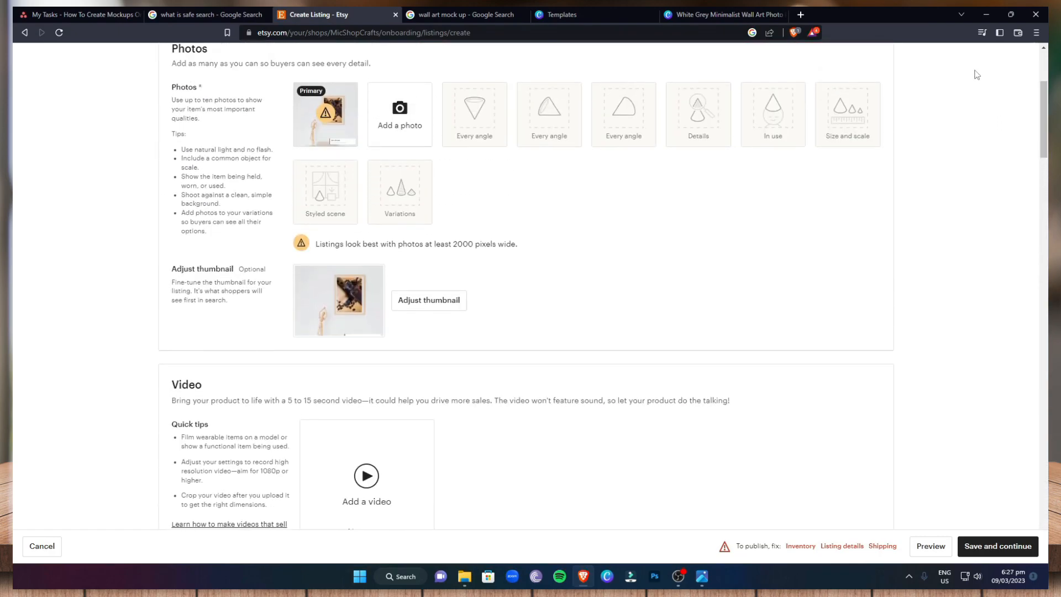
scroll(635, 232, "up", 3)
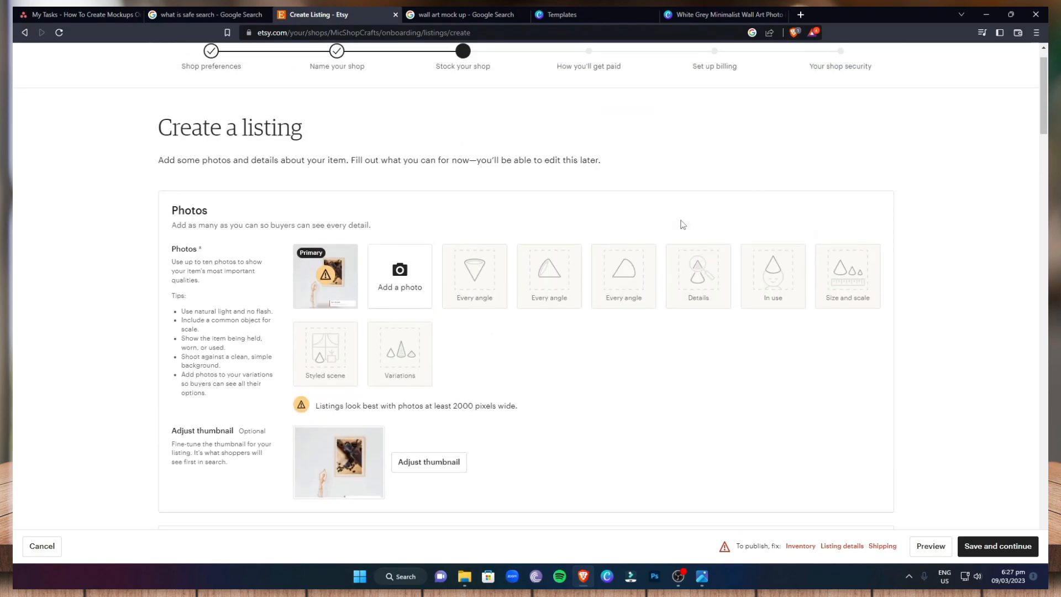